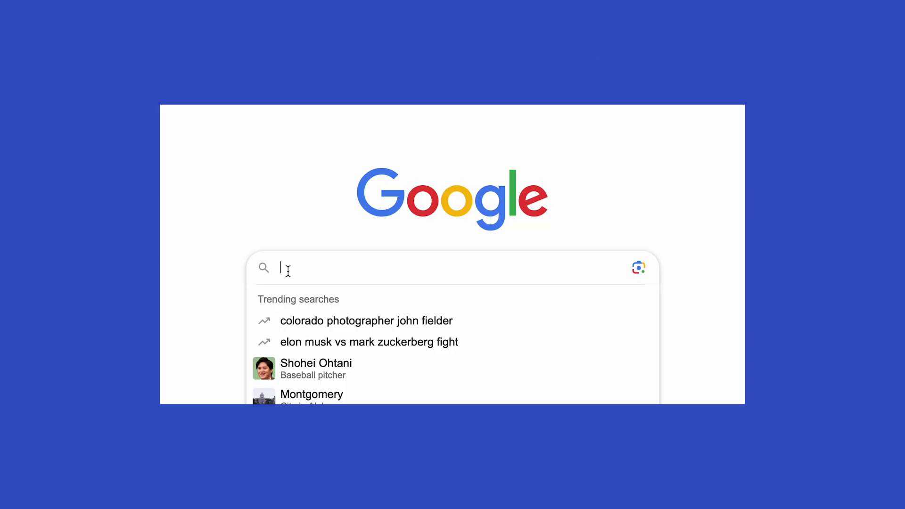
Enter the query 'how to write mid' in the Google search box.
{"action": "type", "text": "how to write mid"}
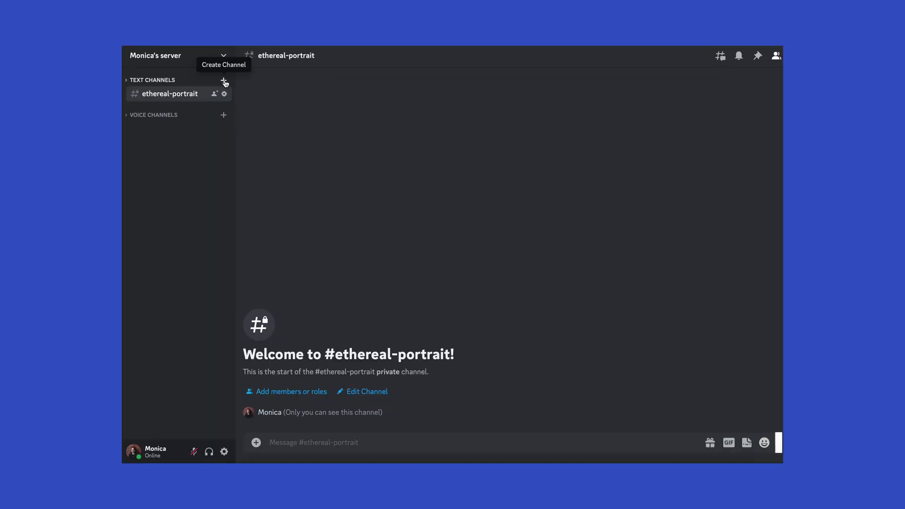
Create a private text channel named 'new' with access for the Midjourney Bot role and member.
{"action": "left_click", "coordinate": [224, 81]}
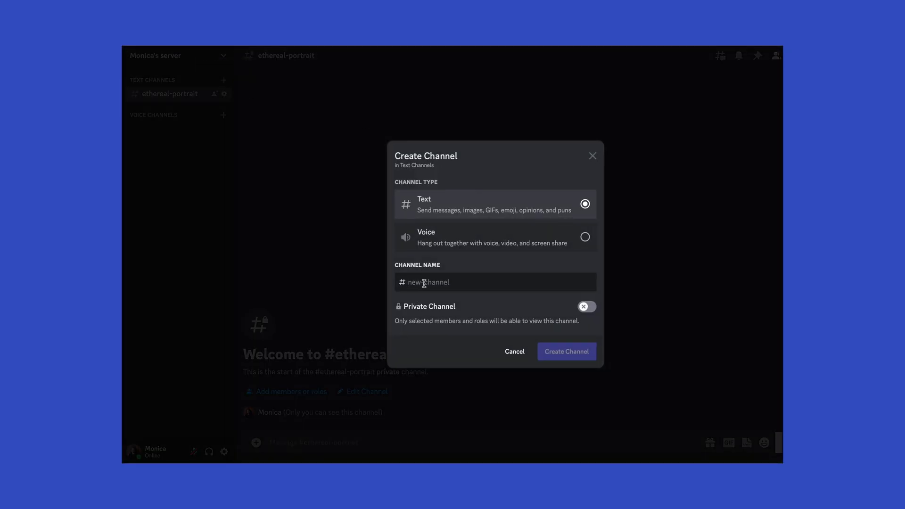
{"action": "type", "text": "new"}
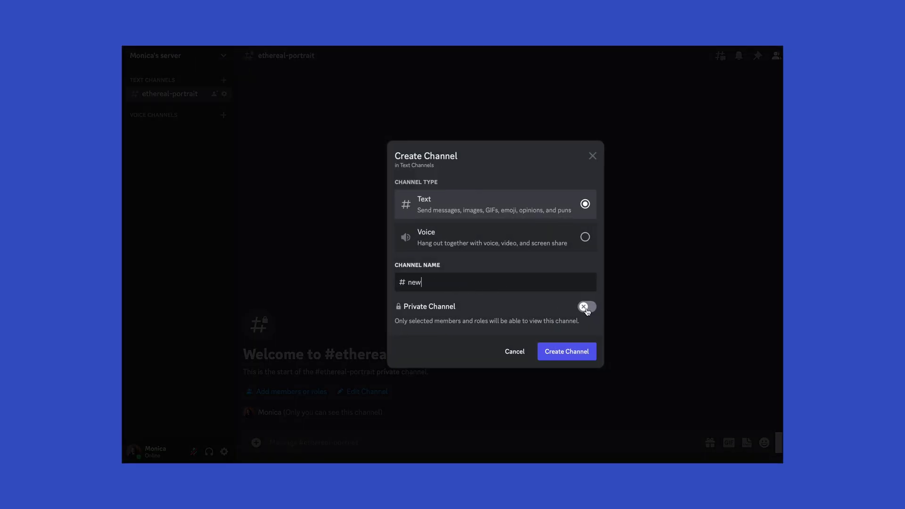
{"action": "left_click", "coordinate": [584, 308]}
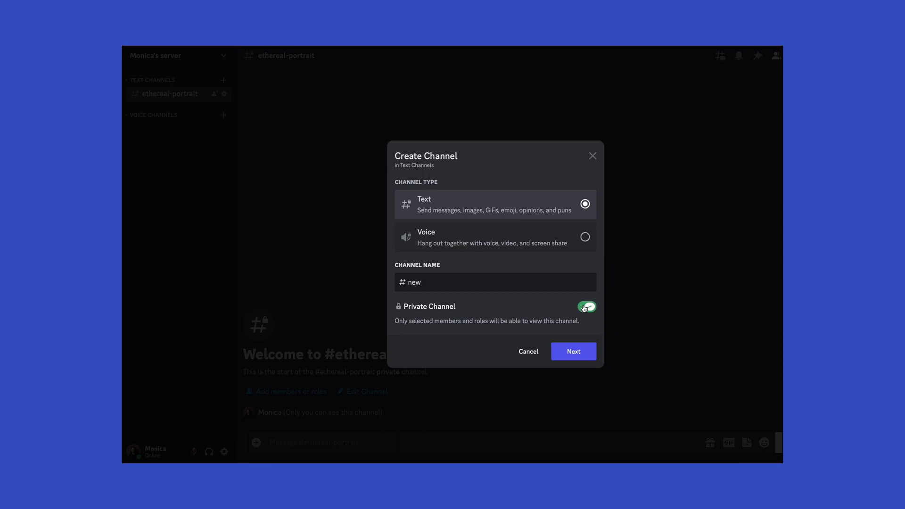
{"action": "left_click", "coordinate": [574, 351]}
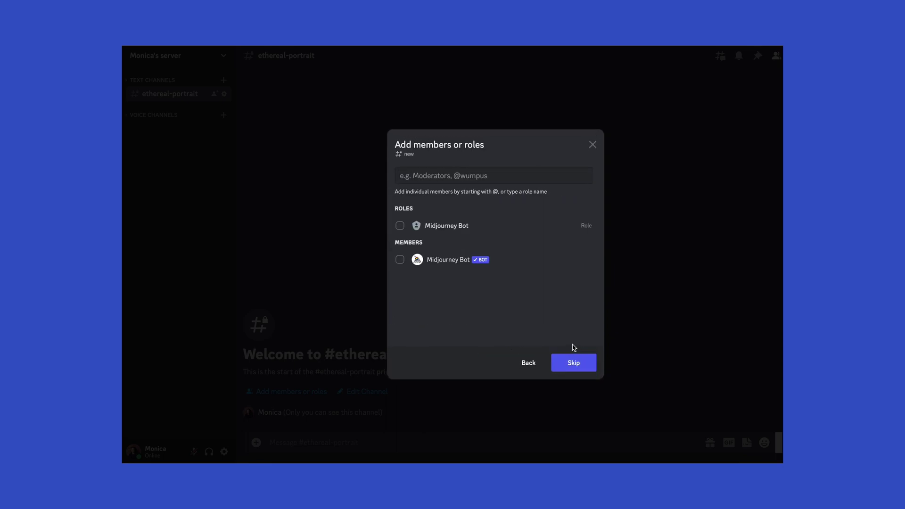
{"action": "left_click", "coordinate": [400, 226]}
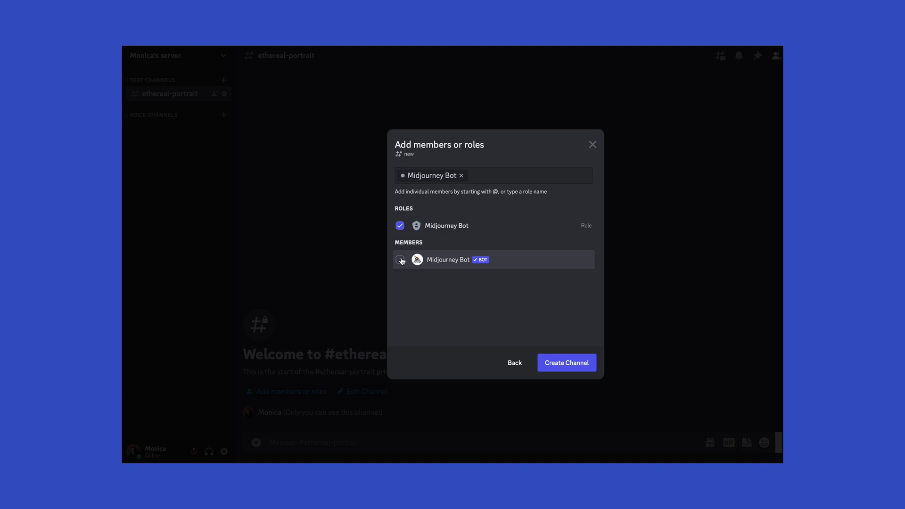
{"action": "left_click", "coordinate": [400, 259]}
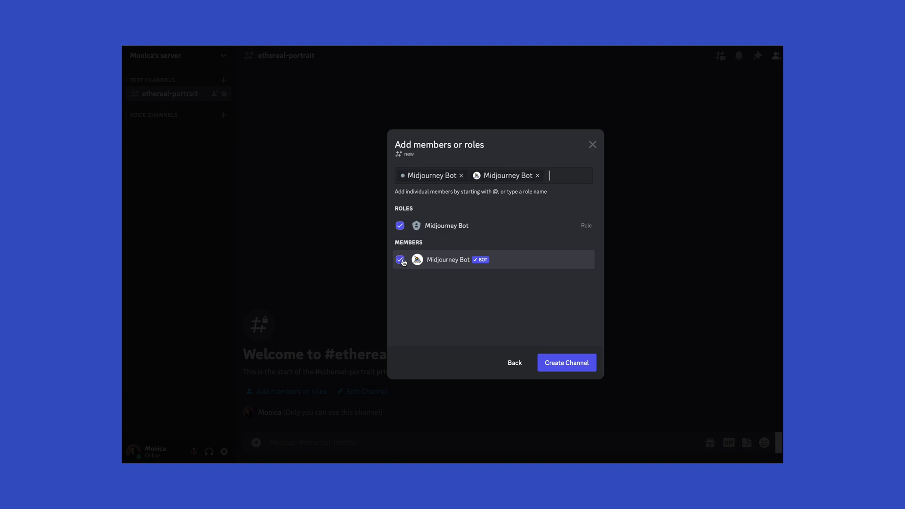
{"action": "left_click", "coordinate": [567, 364]}
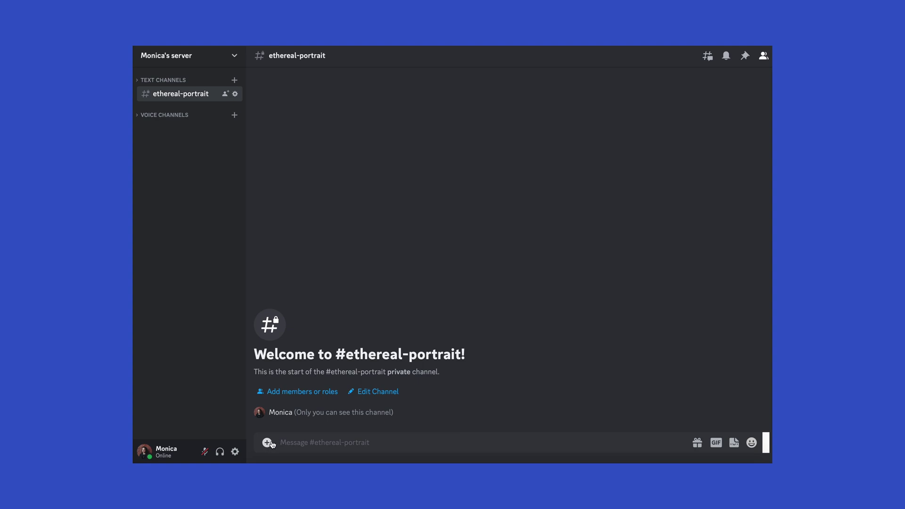
Post the portrait photo and the kaleidoscope image together as one message.
{"action": "left_click", "coordinate": [267, 442]}
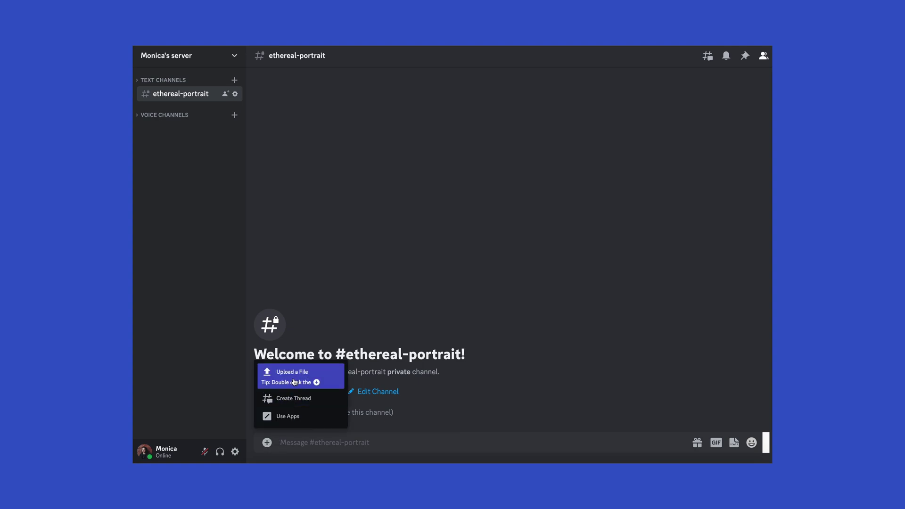
{"action": "left_click_drag", "start_coordinate": [294, 382], "coordinate": [567, 398]}
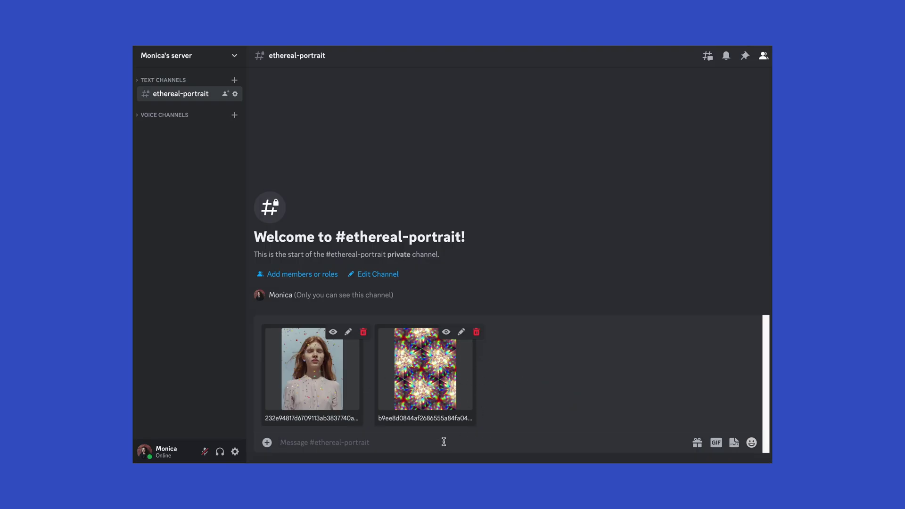
{"action": "key", "text": "Return"}
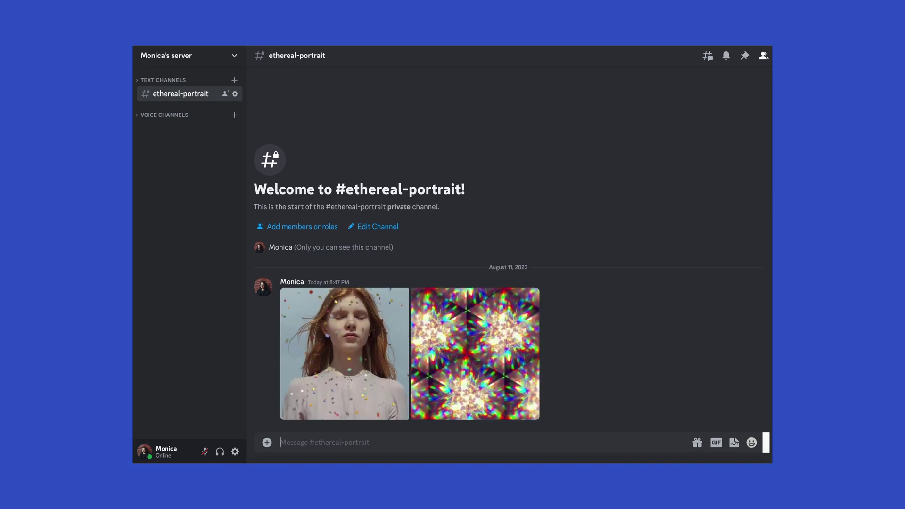
Copy the posted portrait image's address.
{"action": "left_click", "coordinate": [362, 373]}
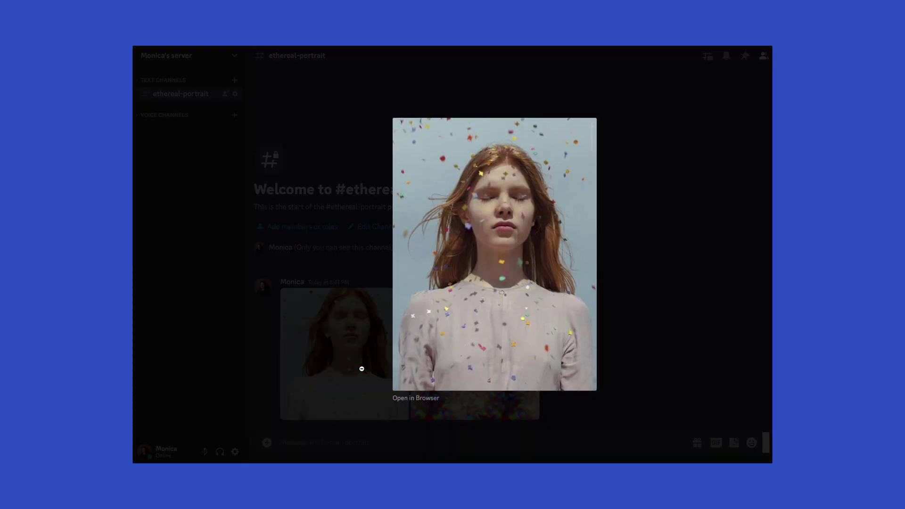
{"action": "right_click", "coordinate": [476, 291]}
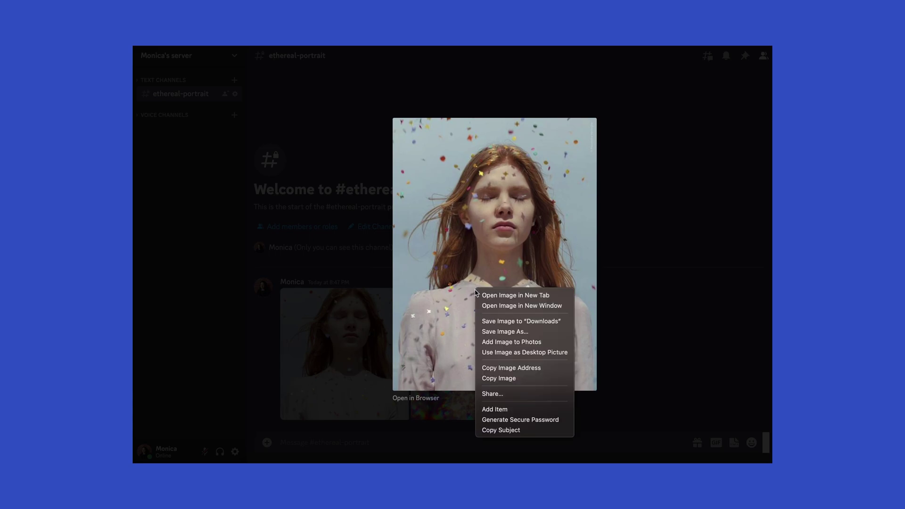
{"action": "left_click", "coordinate": [542, 368]}
{"action": "left_click", "coordinate": [304, 436]}
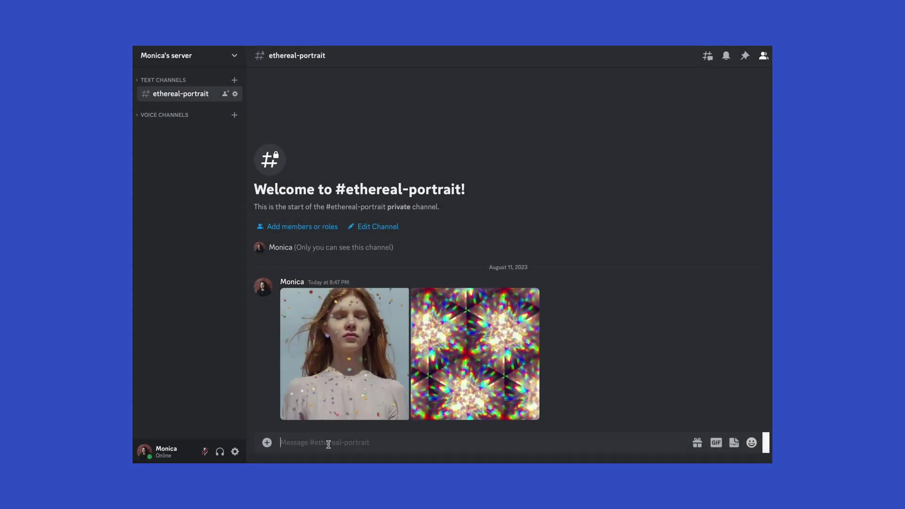
Submit an /imagine prompt made of the portrait and kaleidoscope image links.
{"action": "type", "text": "/imagine"}
{"action": "key", "text": "Tab"}
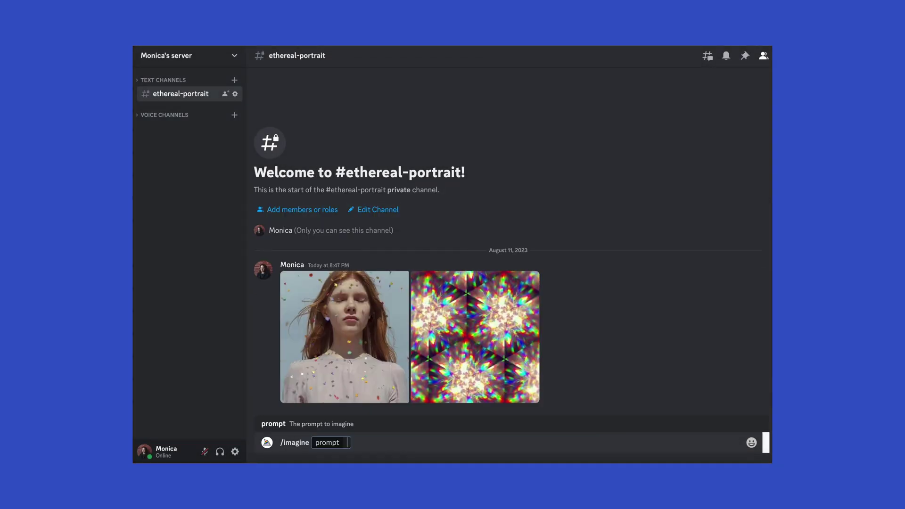
{"action": "key", "text": "ctrl+v"}
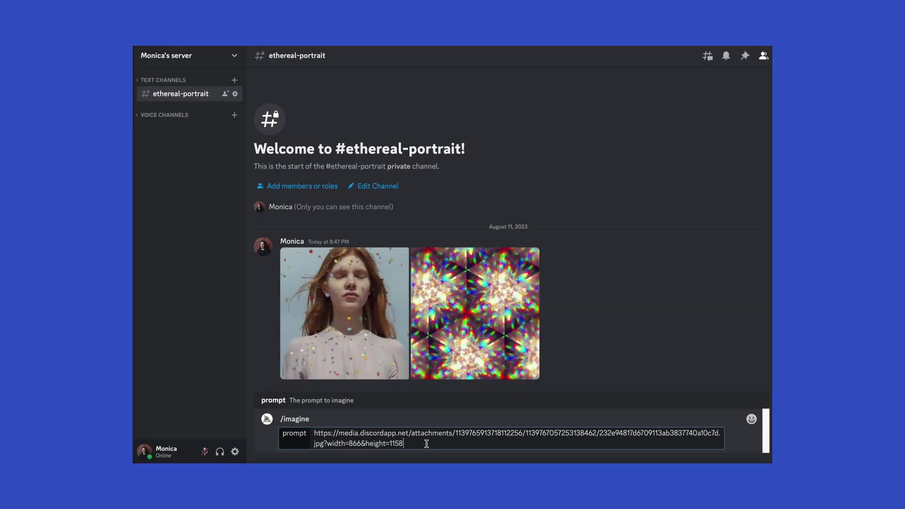
{"action": "key", "text": "ctrl+v"}
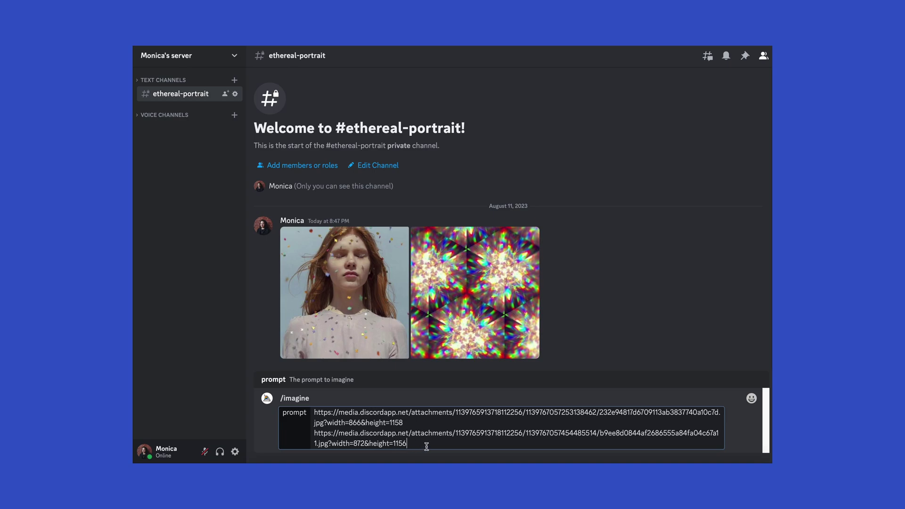
{"action": "key", "text": "Return"}
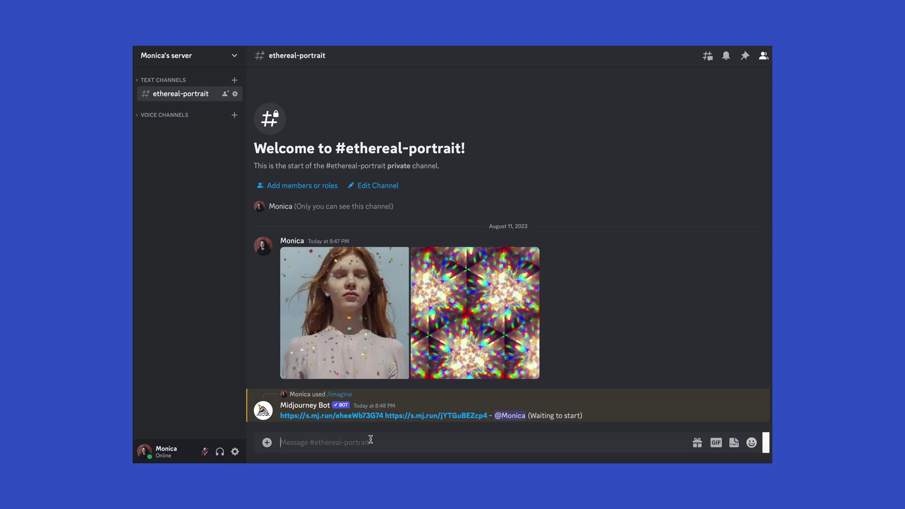
Set up /blend with the portrait photo as image1 and the kaleidoscope as image2.
{"action": "type", "text": "/blend"}
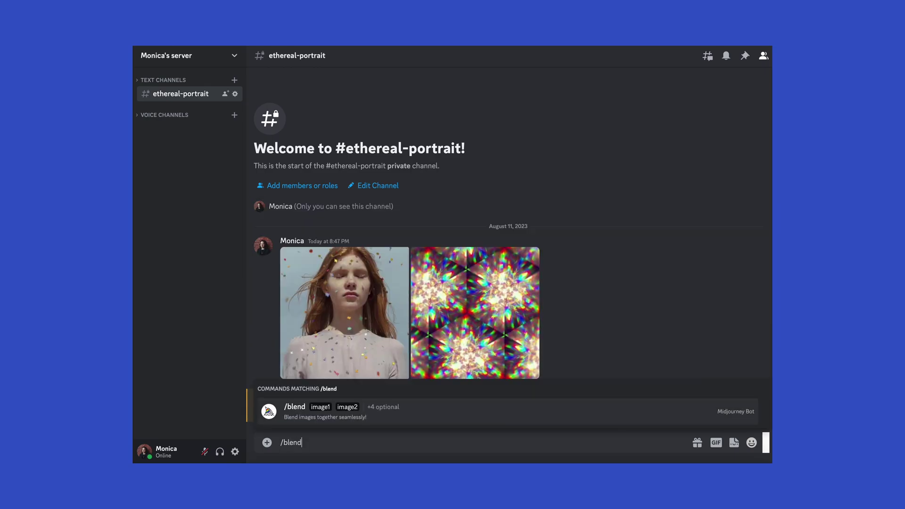
{"action": "key", "text": "Return"}
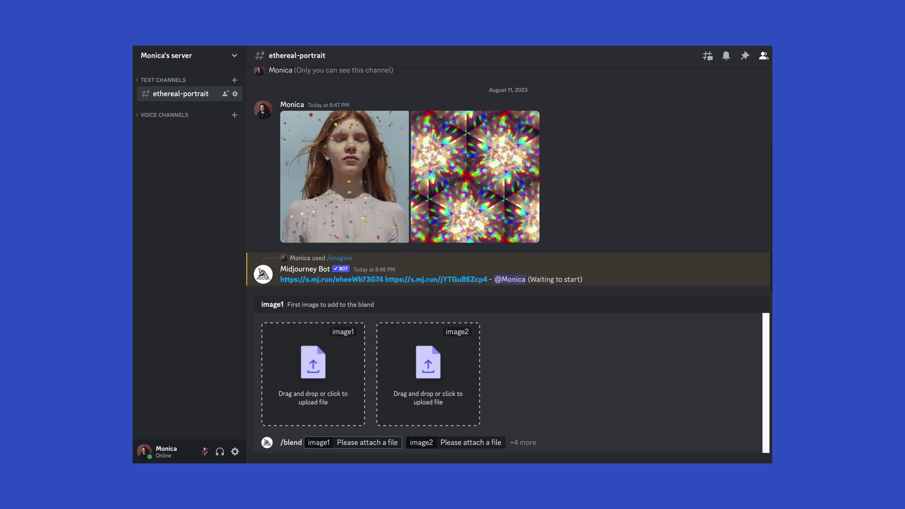
{"action": "left_click_drag", "start_coordinate": [360, 198], "coordinate": [313, 366]}
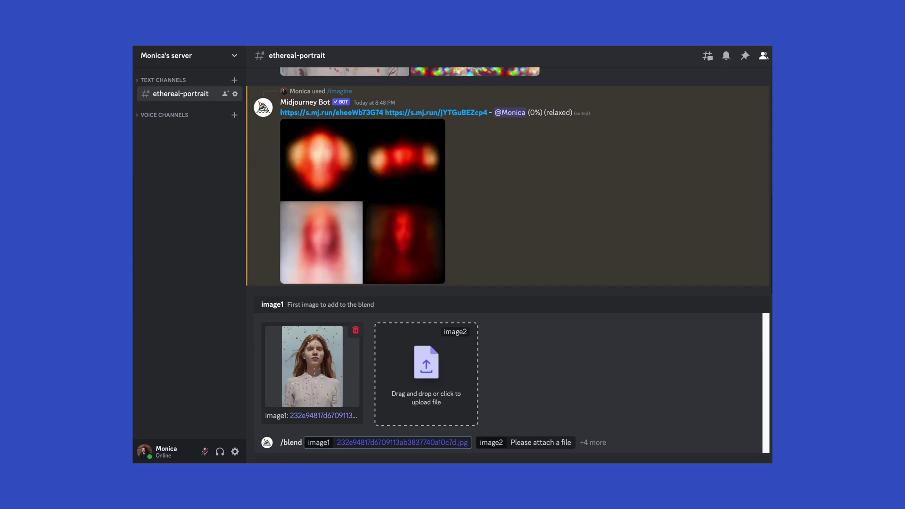
{"action": "left_click_drag", "start_coordinate": [749, 365], "coordinate": [424, 377]}
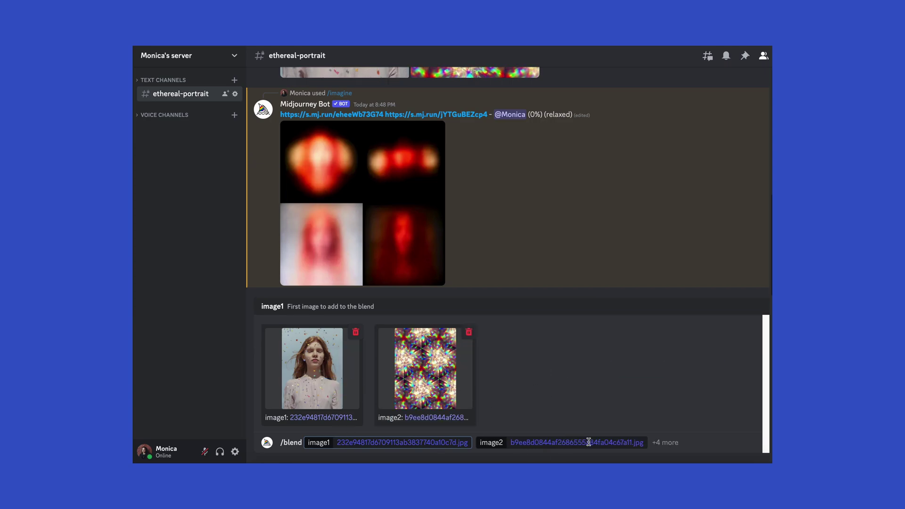
{"action": "left_click", "coordinate": [657, 450]}
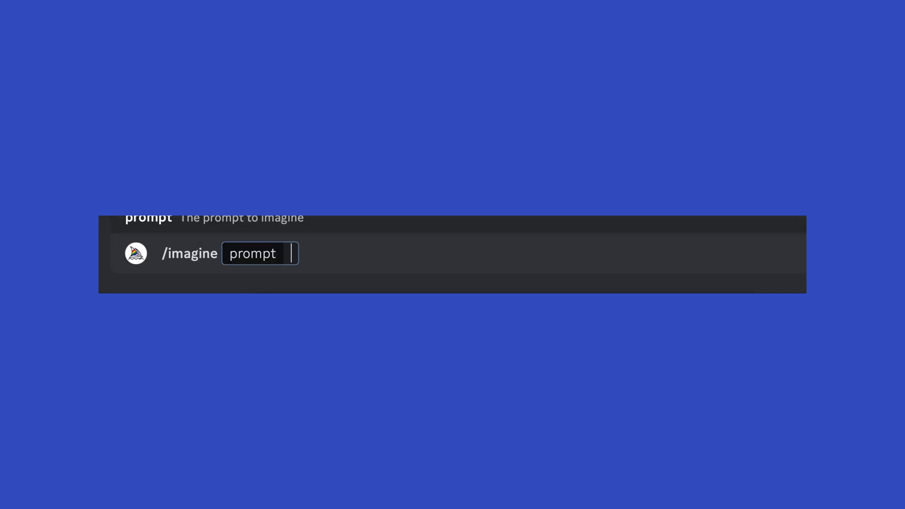
Fill the /imagine prompt with both image links plus 'distorted portrait, butterflies flying, backlit'.
{"action": "key", "text": "ctrl+v"}
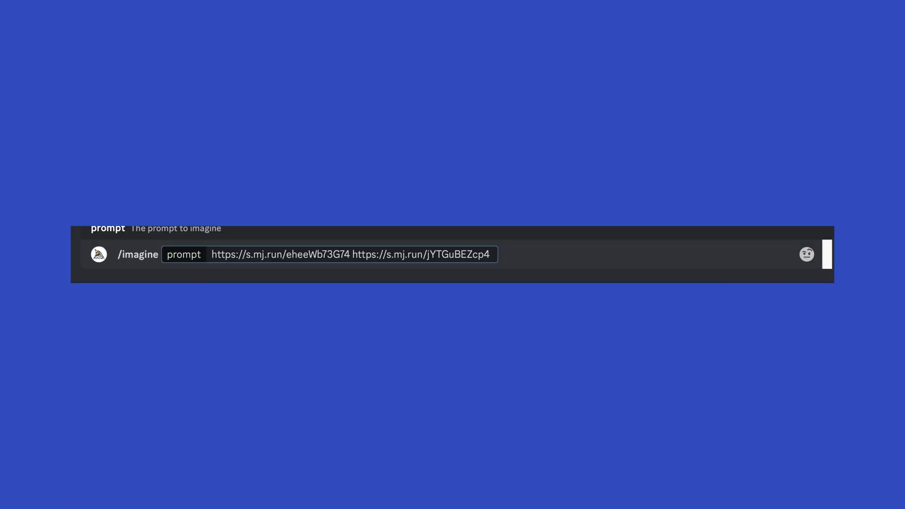
{"action": "type", "text": "distorted"}
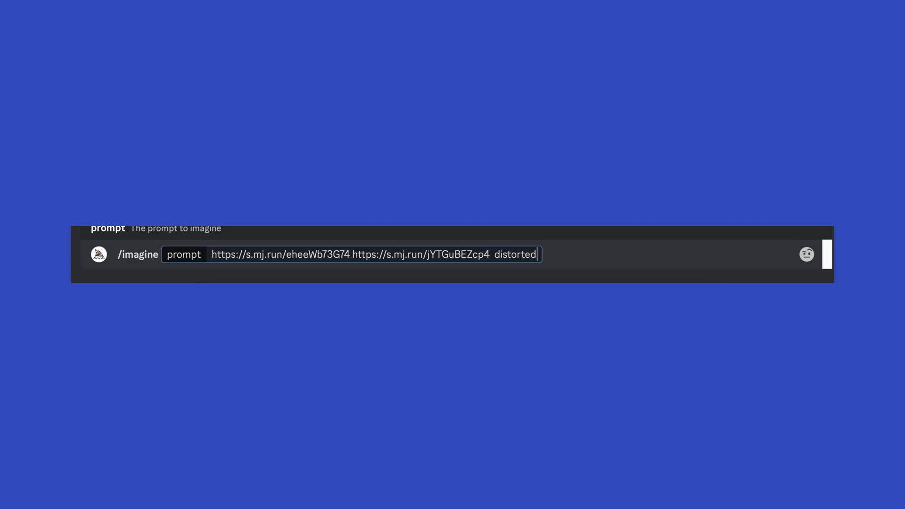
{"action": "type", "text": " portrait,"}
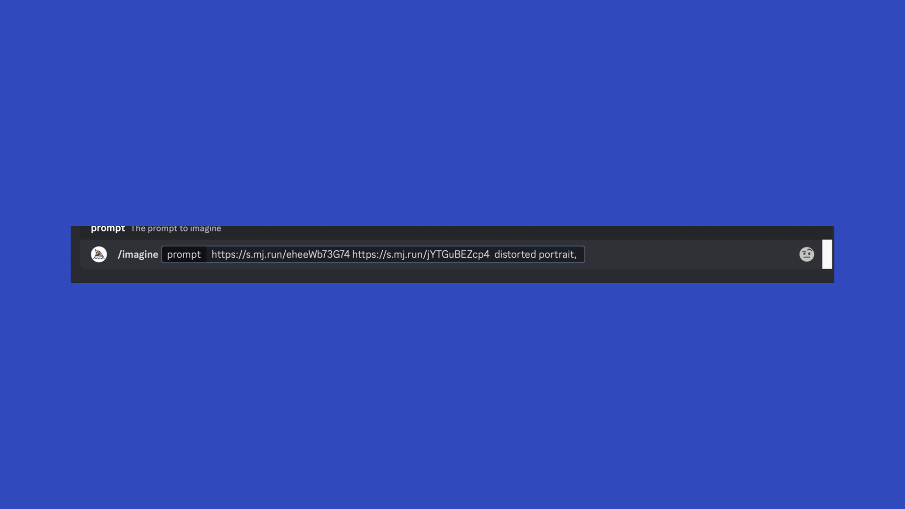
{"action": "type", "text": " butterflies flying"}
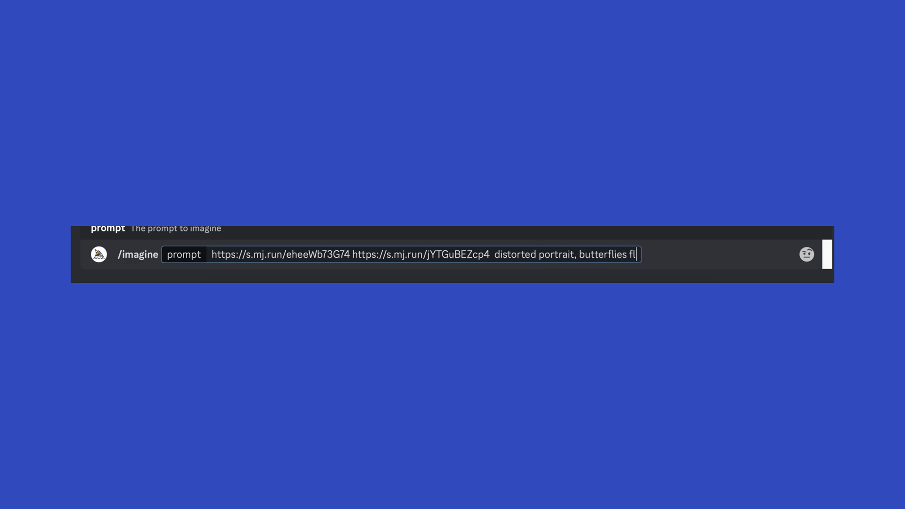
{"action": "type", "text": ", backlit"}
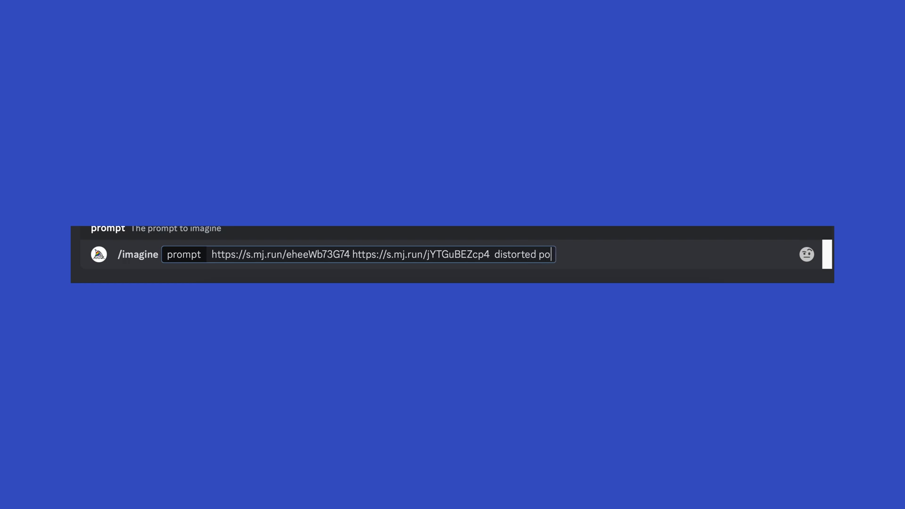
Change the prompt text to 'distorted portrait, sunrise, natural lighting, dof'.
{"action": "type", "text": ", sunrise, natural lighting, dof"}
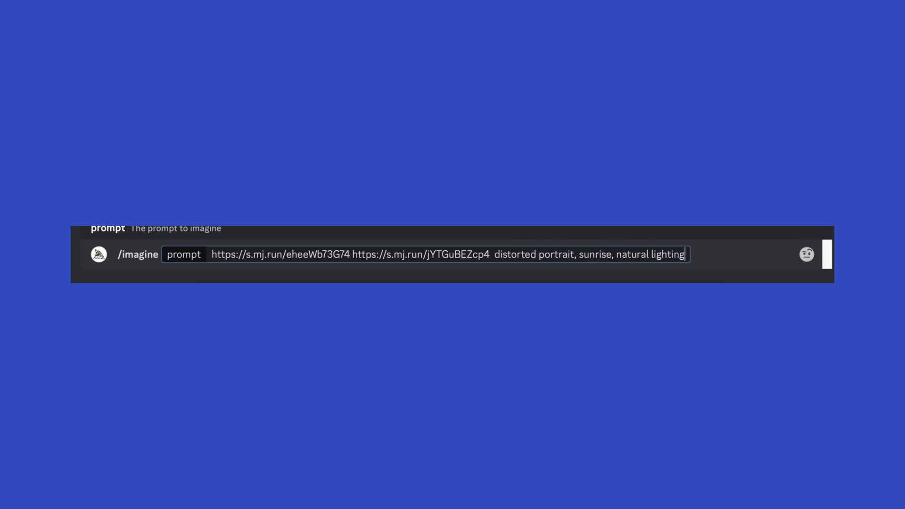